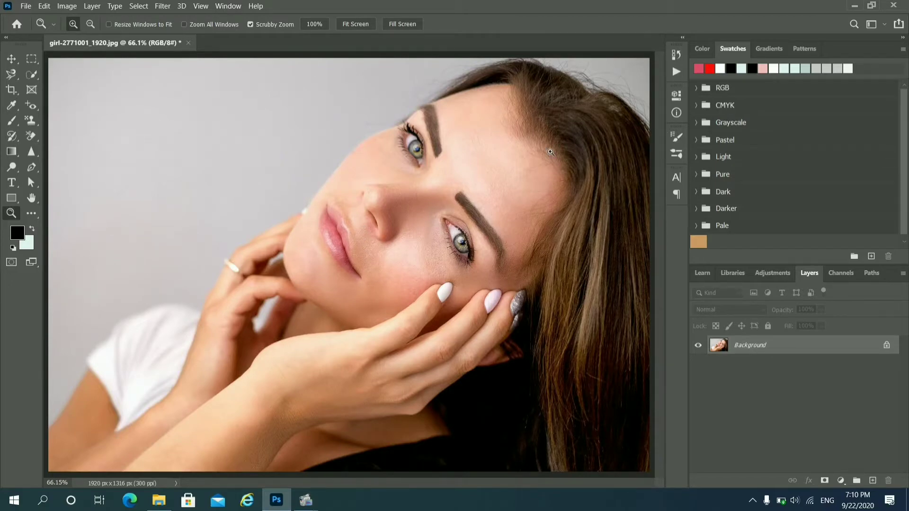
# - Add an empty Layer 1 above the Background and pick the Sharpen Tool
pyautogui.click(11, 59)
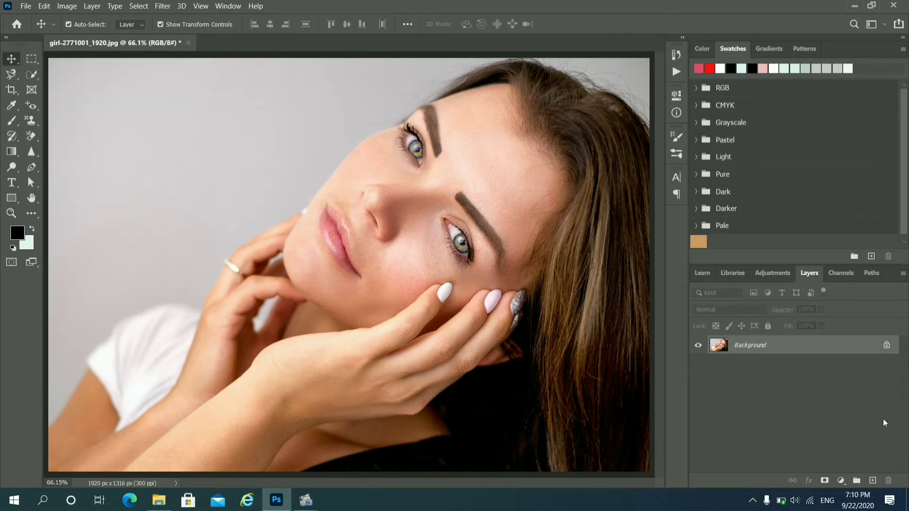
pyautogui.click(871, 481)
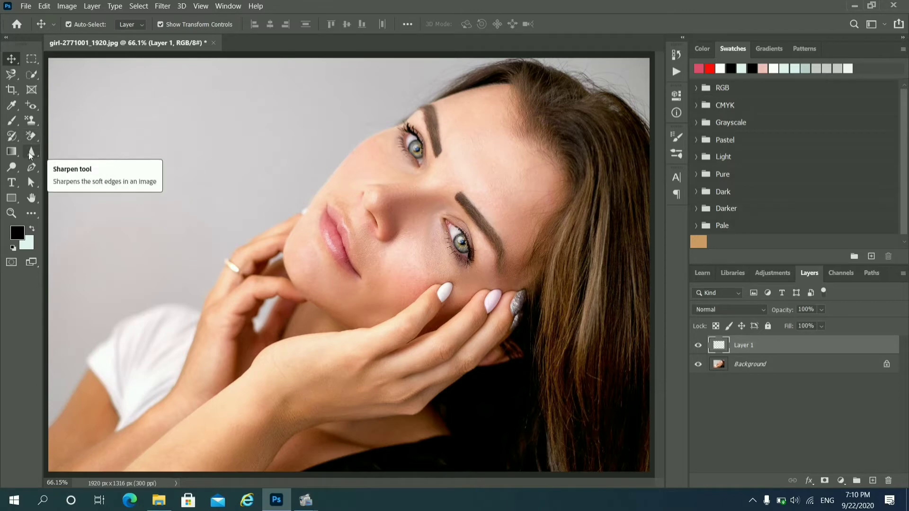
pyautogui.click(29, 152)
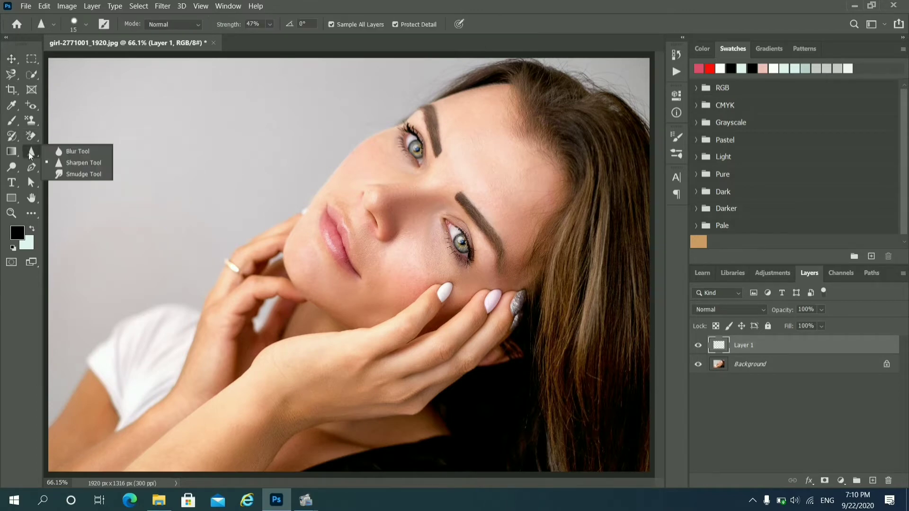
pyautogui.click(75, 160)
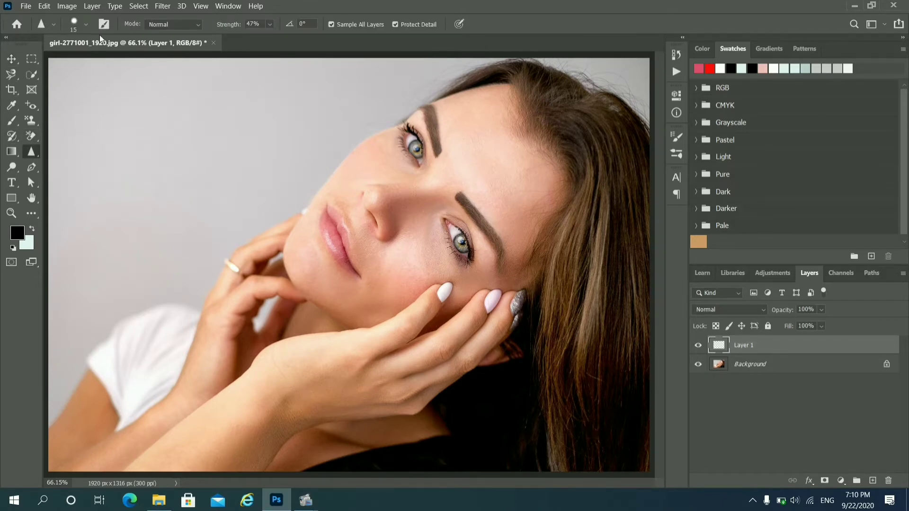
# - Adjust the brush hardness and set the Sharpen strength to 100%
pyautogui.click(86, 24)
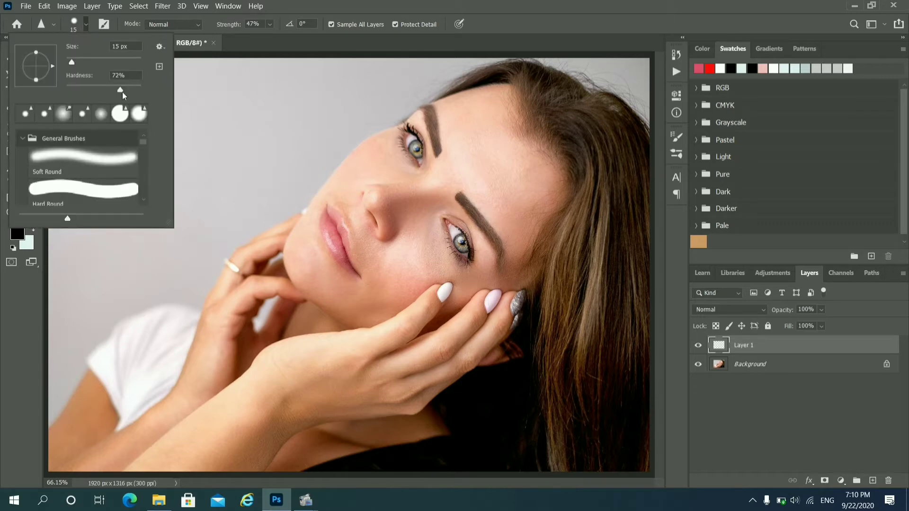
pyautogui.click(85, 27)
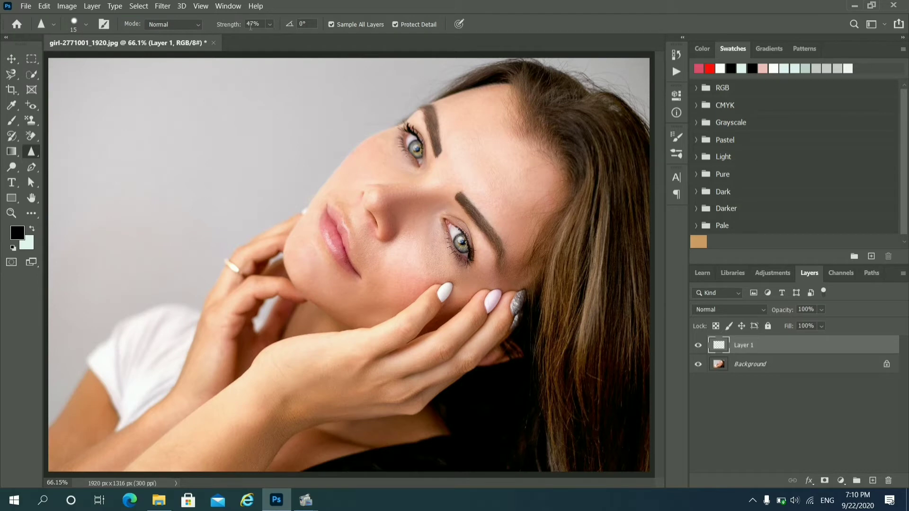
pyautogui.click(270, 24)
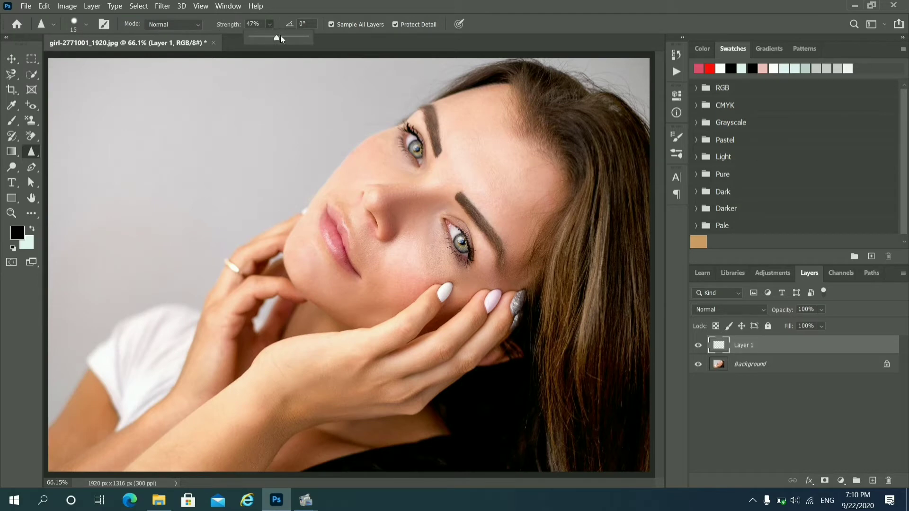
pyautogui.moveTo(290, 38); pyautogui.dragTo(307, 41)
pyautogui.click(36, 154)
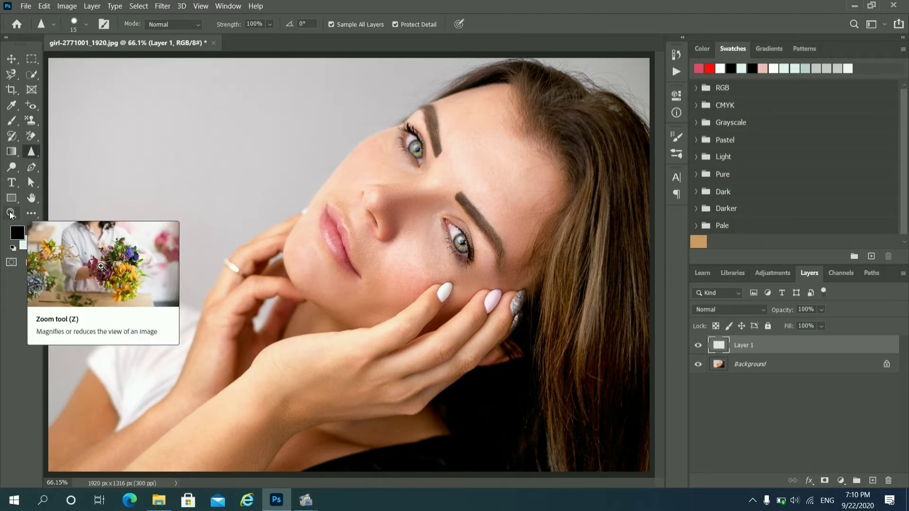
# - Zoom to 200% on the nose and lower eye, then reselect the Sharpen tool
pyautogui.click(11, 213)
pyautogui.click(271, 184)
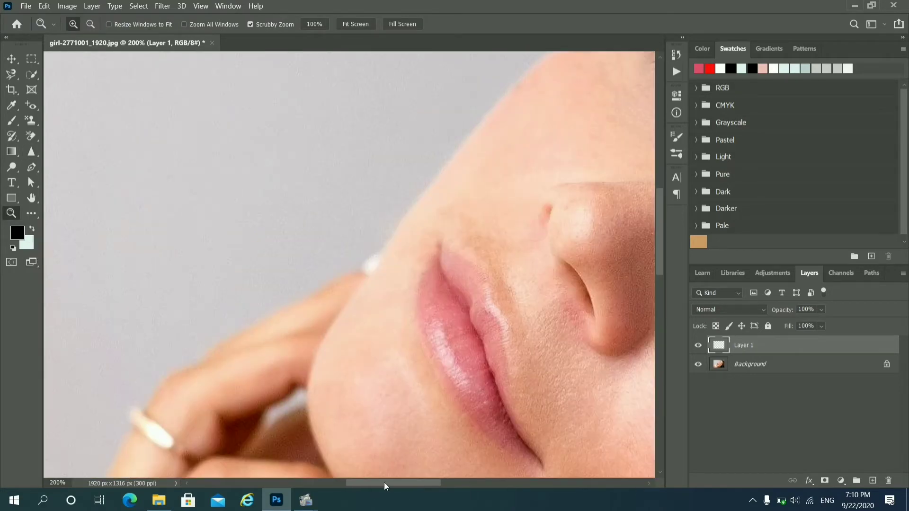
pyautogui.moveTo(384, 482); pyautogui.dragTo(452, 482)
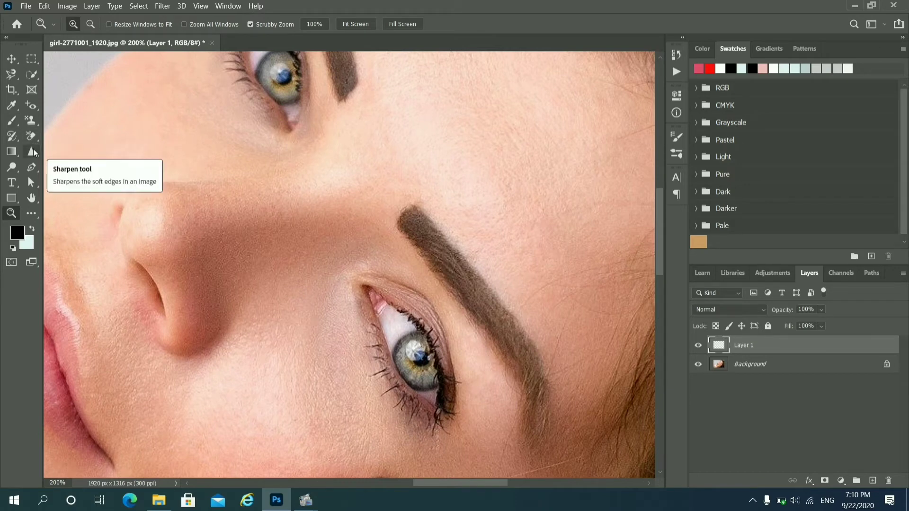
pyautogui.click(32, 151)
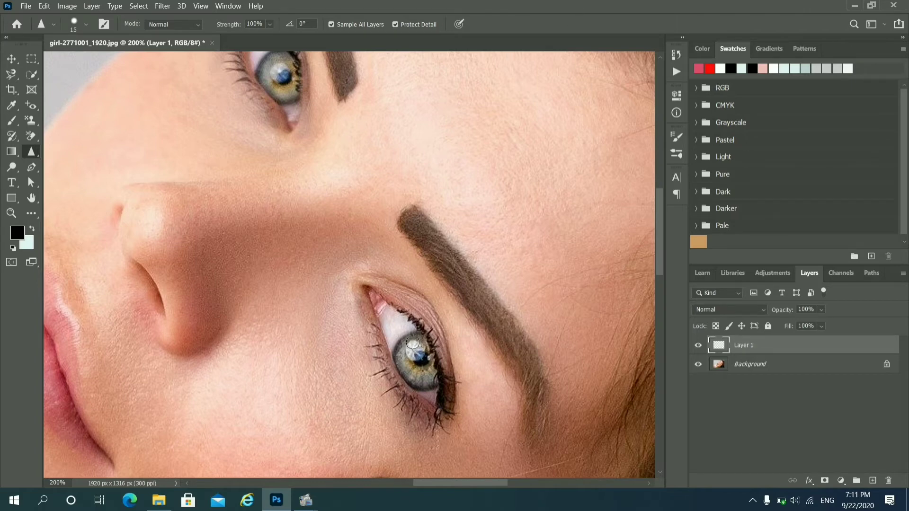
# - Sharpen the lower eye's iris, including its highlight and lower edge
pyautogui.moveTo(413, 342); pyautogui.dragTo(407, 368)
pyautogui.moveTo(414, 378); pyautogui.dragTo(415, 387)
pyautogui.moveTo(412, 337)
pyautogui.mouseDown()
pyautogui.moveTo(410, 369)
pyautogui.moveTo(428, 374)
pyautogui.moveTo(405, 355)
pyautogui.moveTo(419, 362)
pyautogui.moveTo(418, 399)
pyautogui.mouseUp()
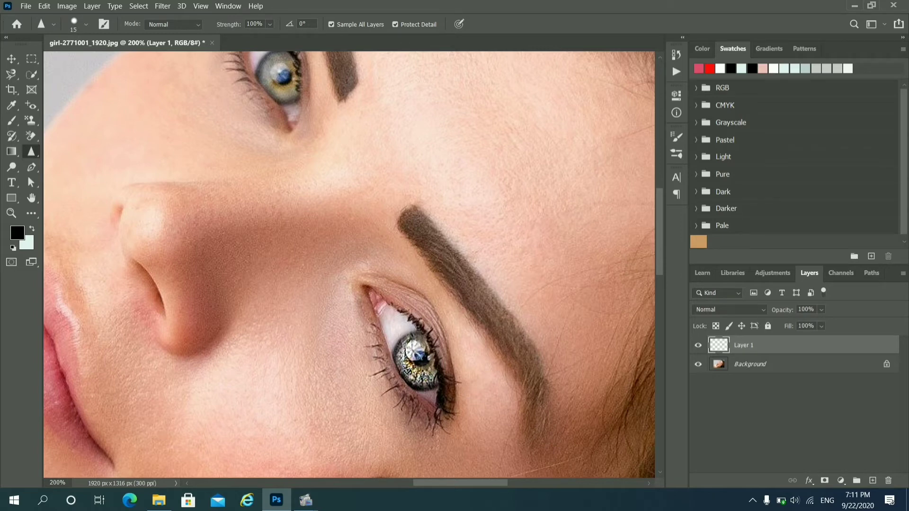
# - Move to the upper eye and sharpen its iris
pyautogui.scroll(-1, 417, 398)
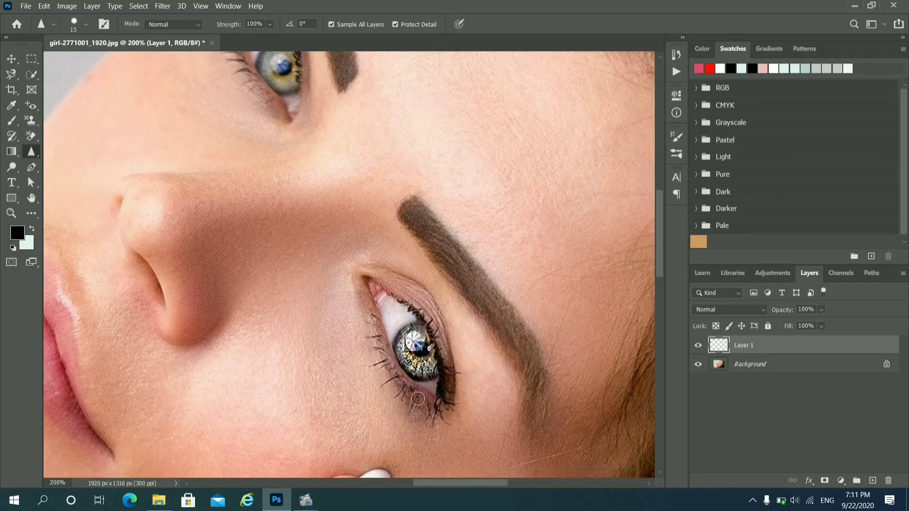
pyautogui.scroll(3, 304, 305)
pyautogui.scroll(1, 270, 289)
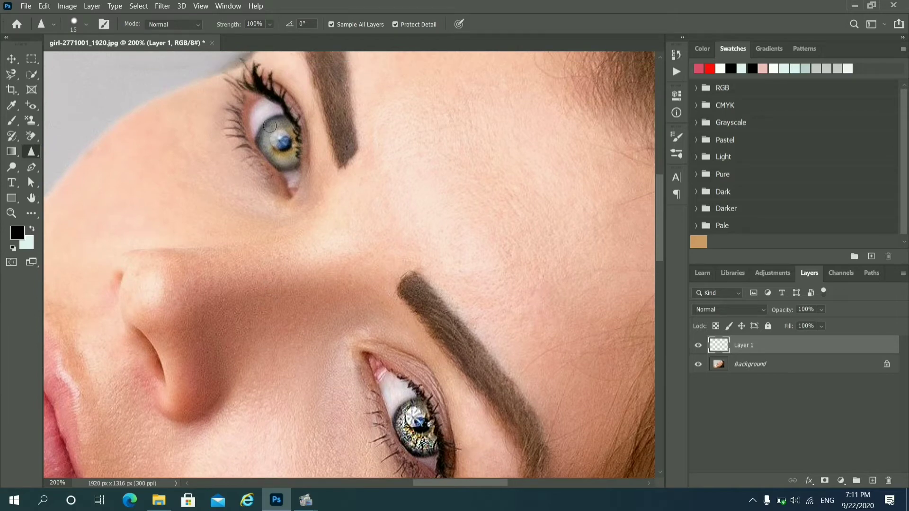
pyautogui.moveTo(280, 123); pyautogui.dragTo(280, 161)
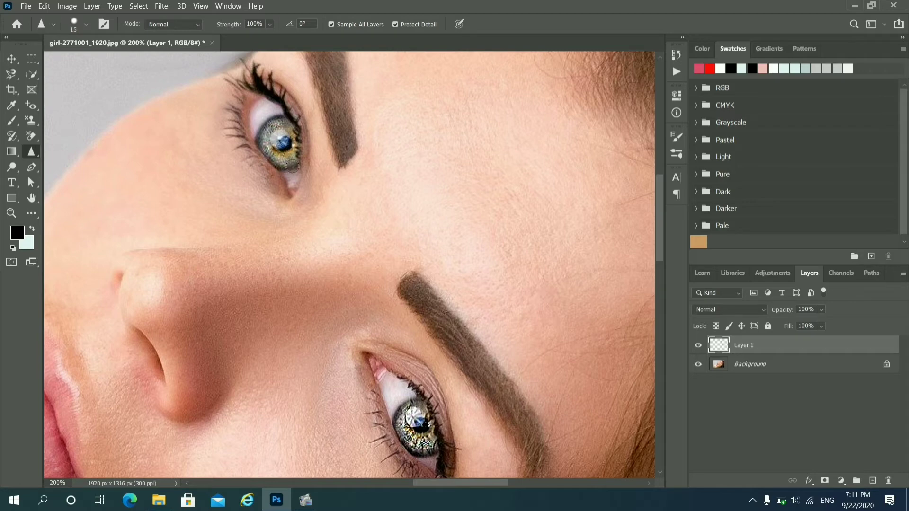
pyautogui.moveTo(286, 163)
pyautogui.mouseDown()
pyautogui.moveTo(273, 129)
pyautogui.moveTo(289, 139)
pyautogui.mouseUp()
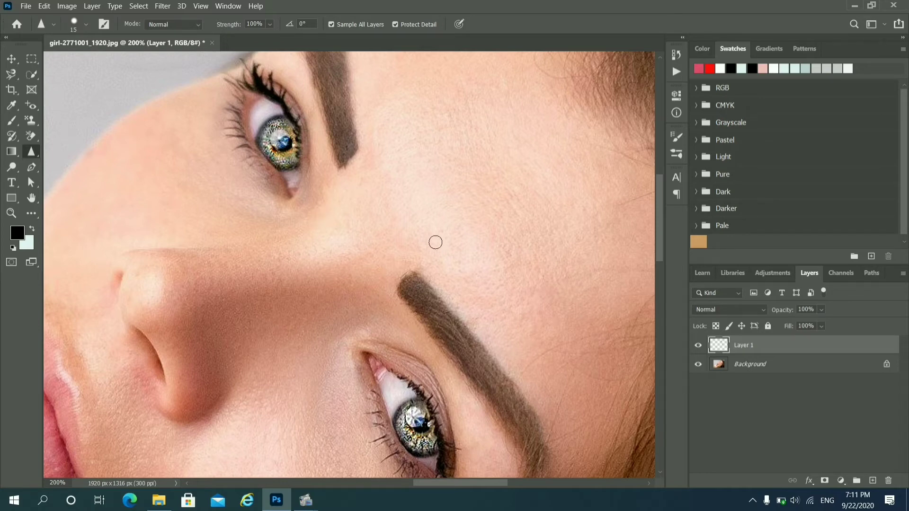
# - Zoom in on the upper eye, then fit the whole photo to the window
pyautogui.click(12, 214)
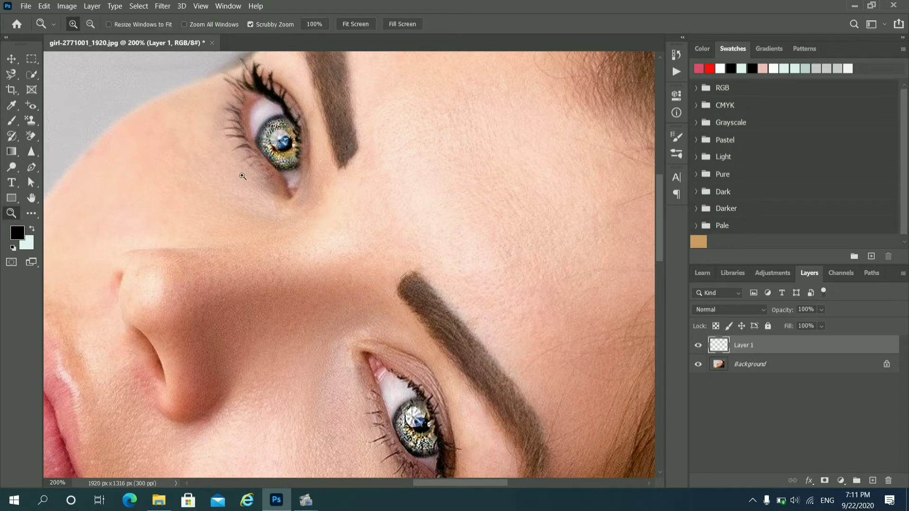
pyautogui.click(288, 174)
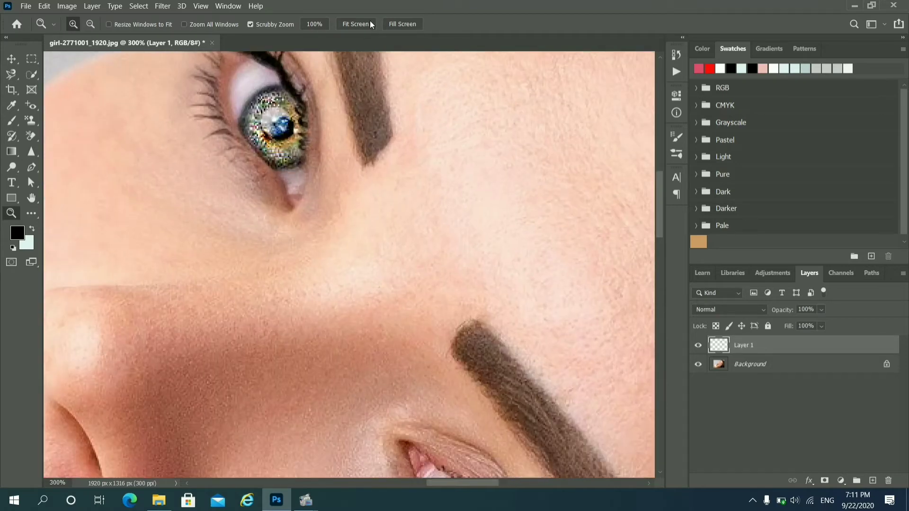
pyautogui.click(370, 24)
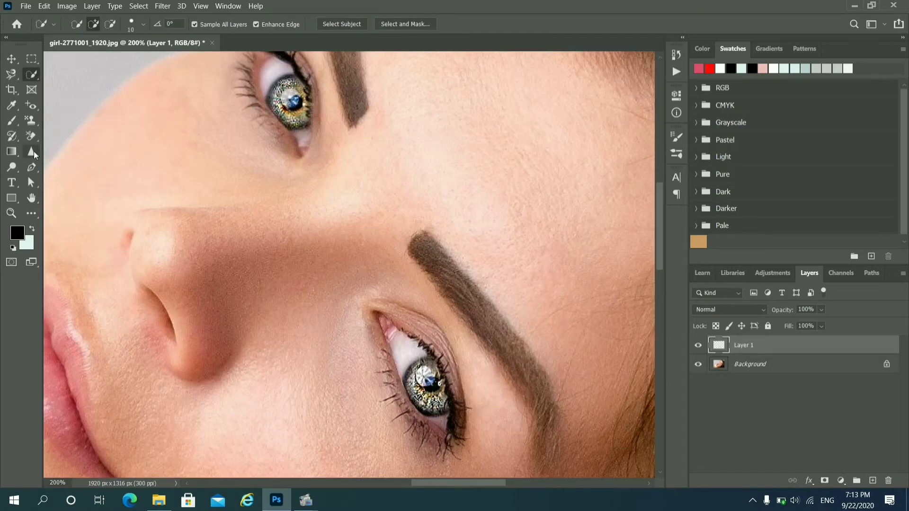
# - Lower the Sharpen tool strength to 47%
pyautogui.click(32, 152)
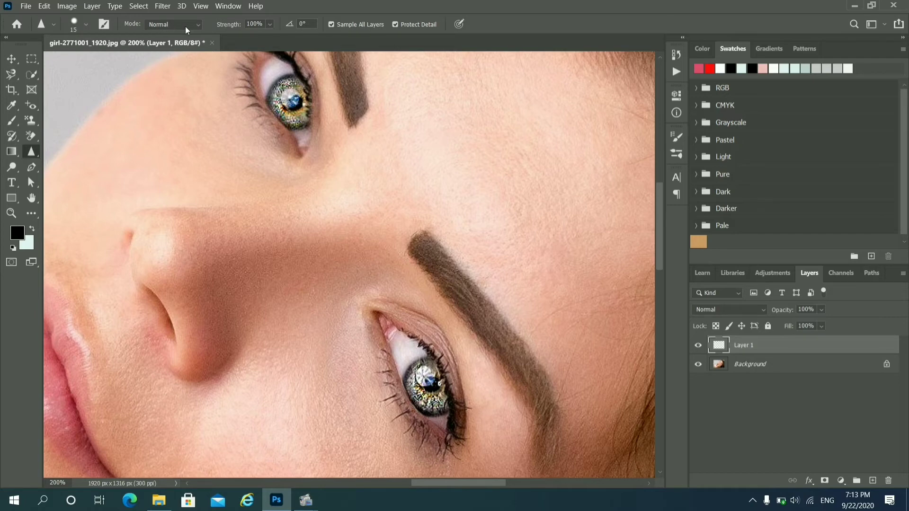
pyautogui.click(269, 23)
pyautogui.click(250, 37)
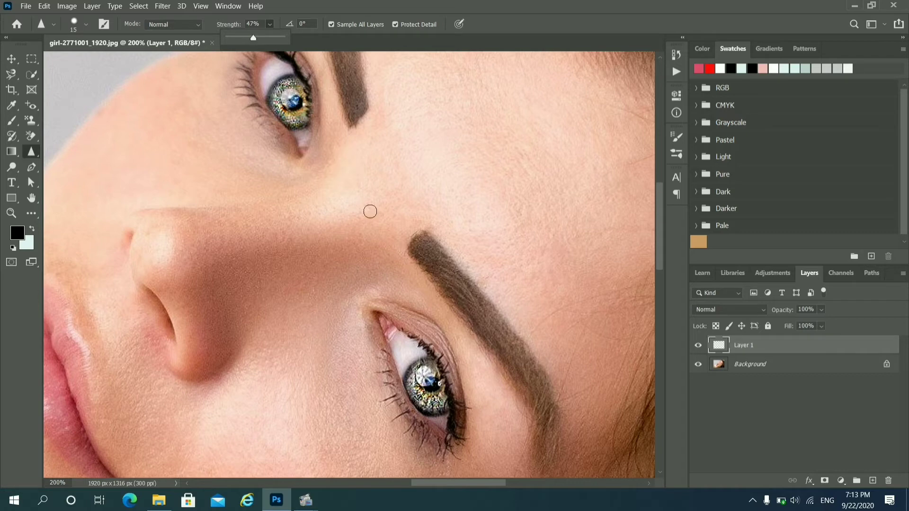
pyautogui.scroll(-1, 377, 283)
pyautogui.scroll(-1, 377, 284)
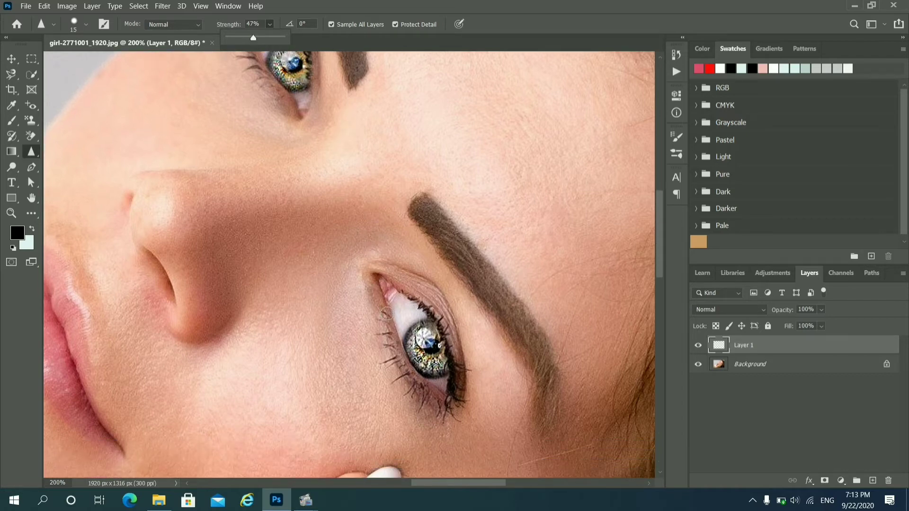
# - Sharpen the lower eye's upper and lower lash lines and inner corner
pyautogui.moveTo(387, 314)
pyautogui.mouseDown()
pyautogui.moveTo(374, 310)
pyautogui.moveTo(395, 362)
pyautogui.mouseUp()
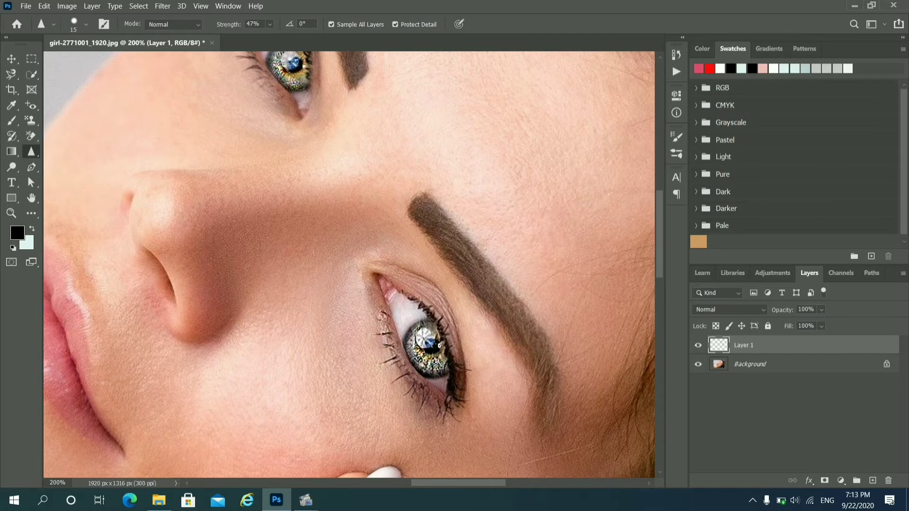
pyautogui.moveTo(399, 372)
pyautogui.mouseDown()
pyautogui.moveTo(413, 397)
pyautogui.moveTo(441, 404)
pyautogui.moveTo(450, 417)
pyautogui.moveTo(451, 373)
pyautogui.moveTo(469, 369)
pyautogui.moveTo(426, 322)
pyautogui.mouseUp()
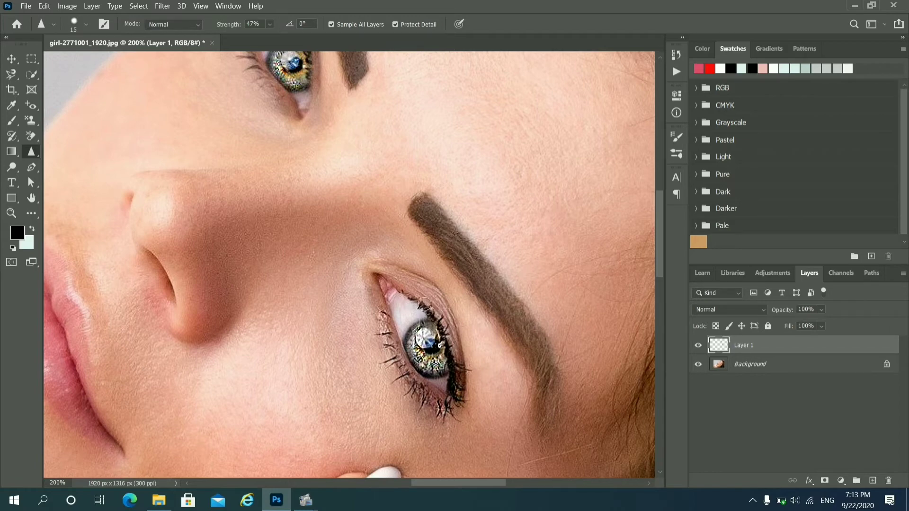
pyautogui.moveTo(424, 304)
pyautogui.mouseDown()
pyautogui.moveTo(413, 308)
pyautogui.moveTo(398, 287)
pyautogui.mouseUp()
pyautogui.moveTo(382, 298)
pyautogui.mouseDown()
pyautogui.moveTo(389, 295)
pyautogui.moveTo(378, 282)
pyautogui.mouseUp()
pyautogui.moveTo(388, 317)
pyautogui.mouseDown()
pyautogui.moveTo(418, 375)
pyautogui.moveTo(439, 393)
pyautogui.moveTo(408, 362)
pyautogui.mouseUp()
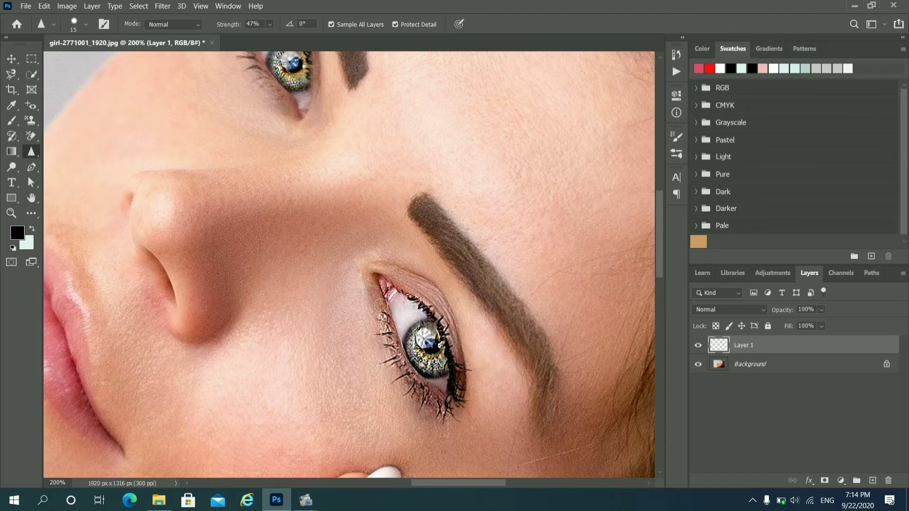
pyautogui.moveTo(381, 305)
pyautogui.mouseDown()
pyautogui.moveTo(377, 292)
pyautogui.moveTo(399, 284)
pyautogui.mouseUp()
# - Sharpen the upper eye's upper and lower lashes
pyautogui.scroll(2, 245, 197)
pyautogui.scroll(2, 251, 194)
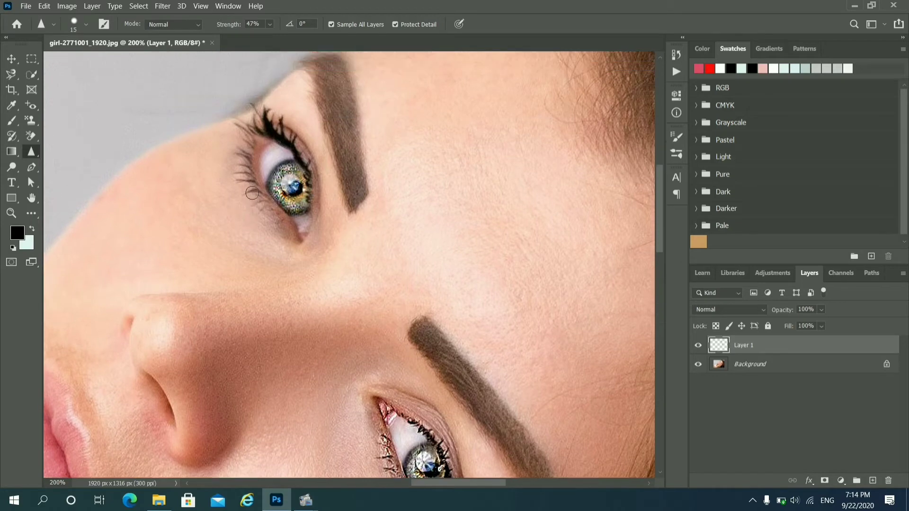
pyautogui.moveTo(254, 147)
pyautogui.mouseDown()
pyautogui.moveTo(273, 211)
pyautogui.moveTo(289, 229)
pyautogui.mouseUp()
pyautogui.moveTo(308, 235); pyautogui.dragTo(273, 192)
pyautogui.moveTo(249, 156)
pyautogui.mouseDown()
pyautogui.moveTo(255, 138)
pyautogui.moveTo(251, 192)
pyautogui.moveTo(275, 224)
pyautogui.moveTo(238, 126)
pyautogui.moveTo(262, 137)
pyautogui.moveTo(265, 121)
pyautogui.moveTo(270, 142)
pyautogui.moveTo(269, 125)
pyautogui.moveTo(297, 136)
pyautogui.moveTo(311, 198)
pyautogui.moveTo(288, 135)
pyautogui.moveTo(316, 217)
pyautogui.mouseUp()
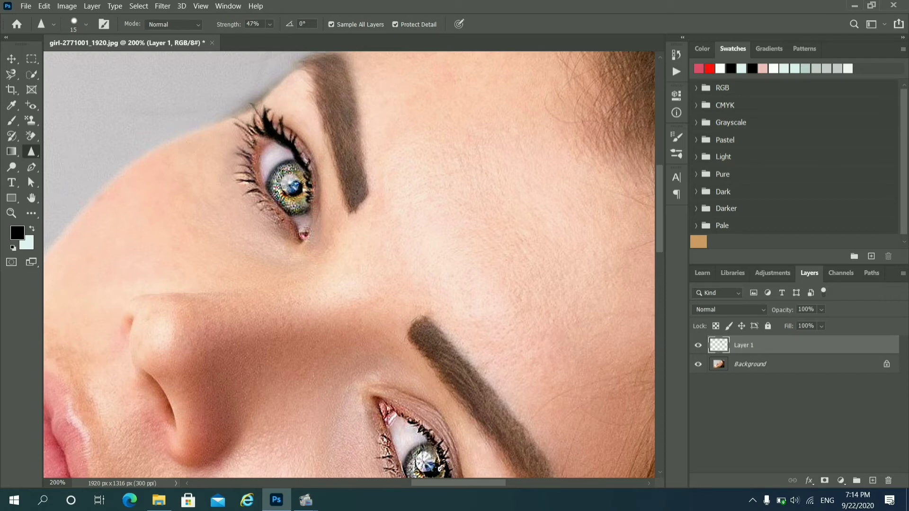
pyautogui.scroll(-1, 408, 379)
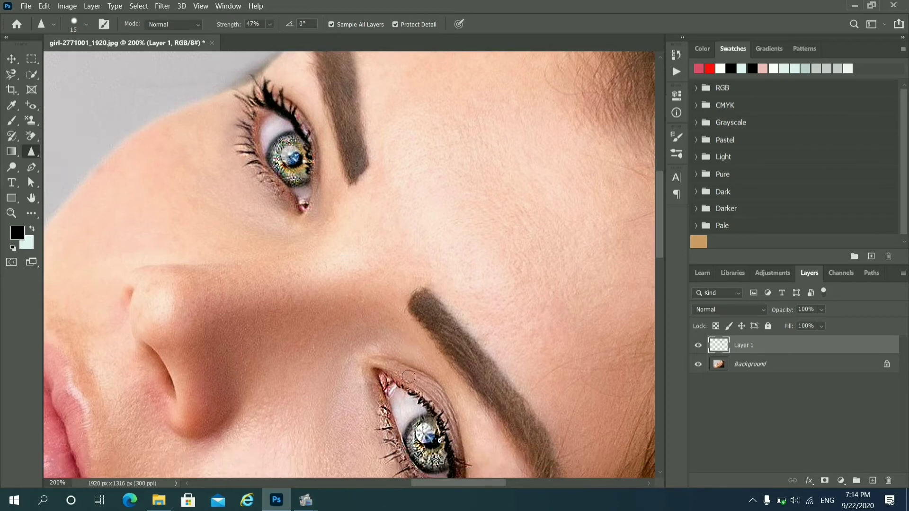
pyautogui.scroll(-1, 408, 366)
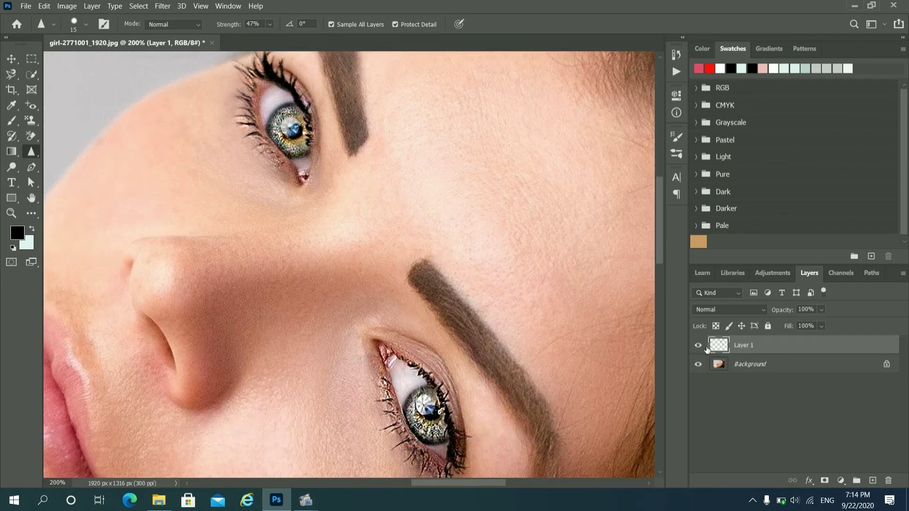
pyautogui.click(698, 346)
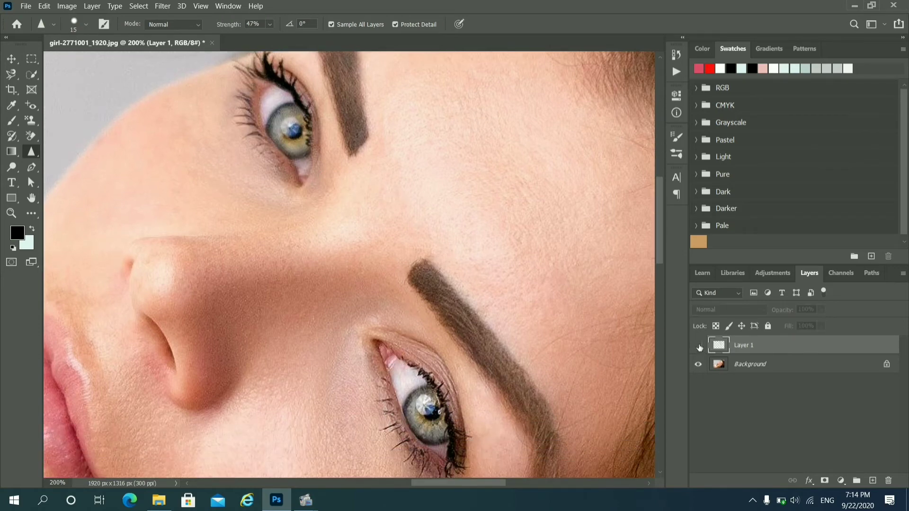
pyautogui.click(698, 346)
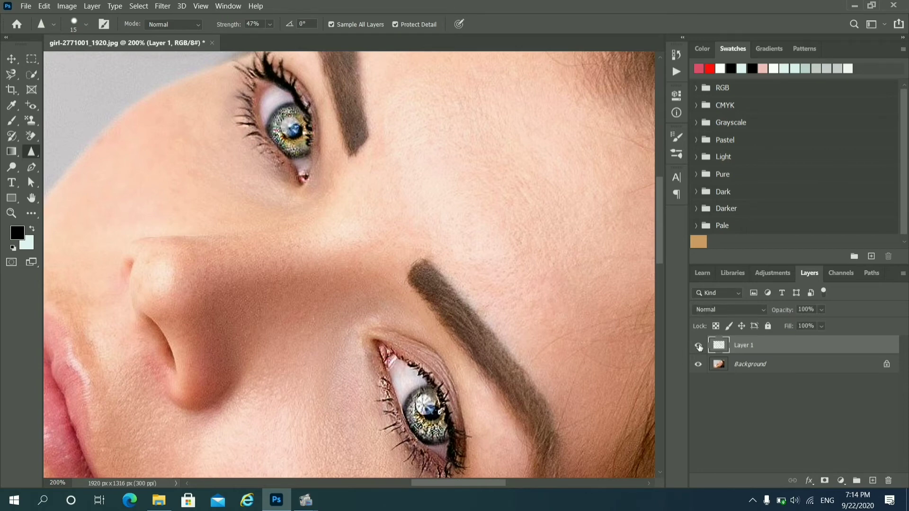
pyautogui.click(699, 346)
pyautogui.moveTo(270, 147); pyautogui.dragTo(289, 169)
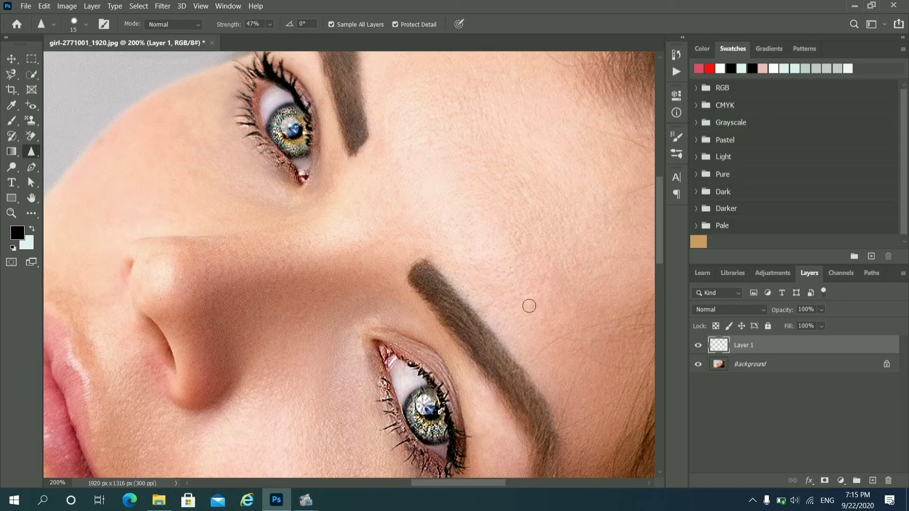
pyautogui.click(697, 346)
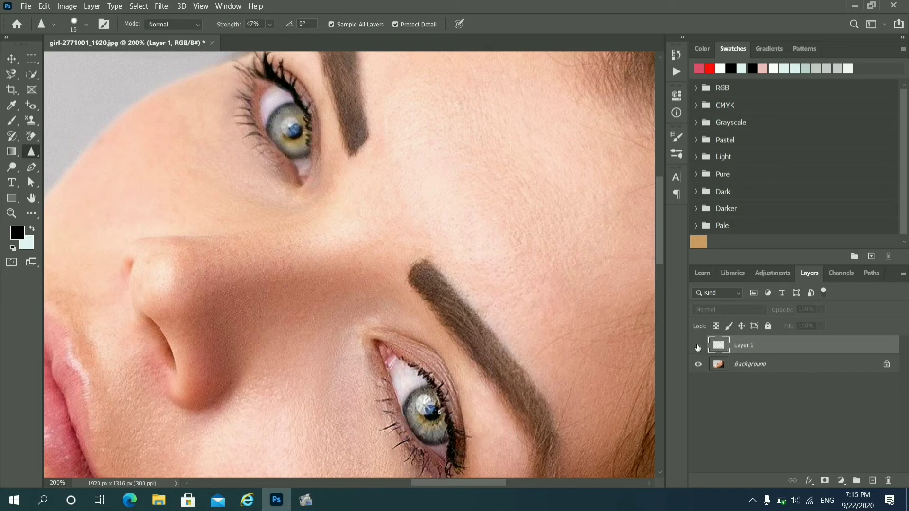
pyautogui.click(698, 346)
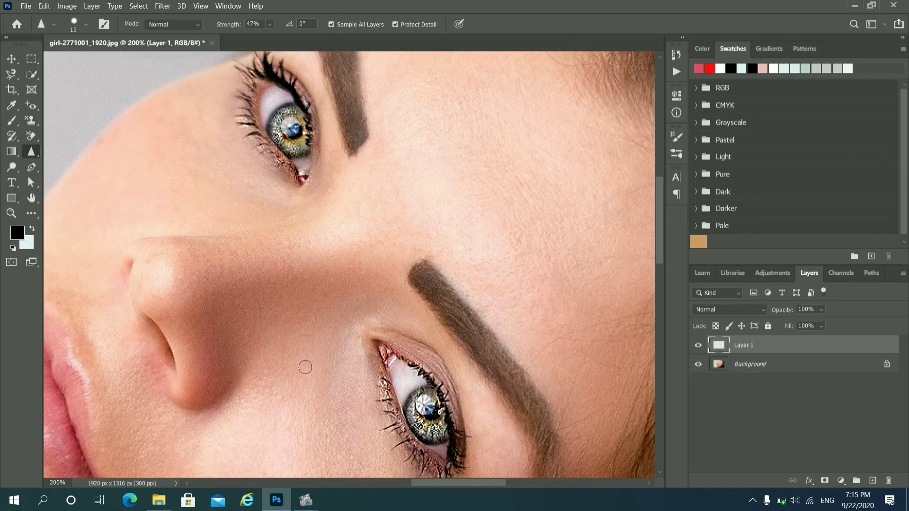
pyautogui.scroll(-1, 331, 392)
pyautogui.scroll(-1, 331, 392)
pyautogui.scroll(-1, 330, 392)
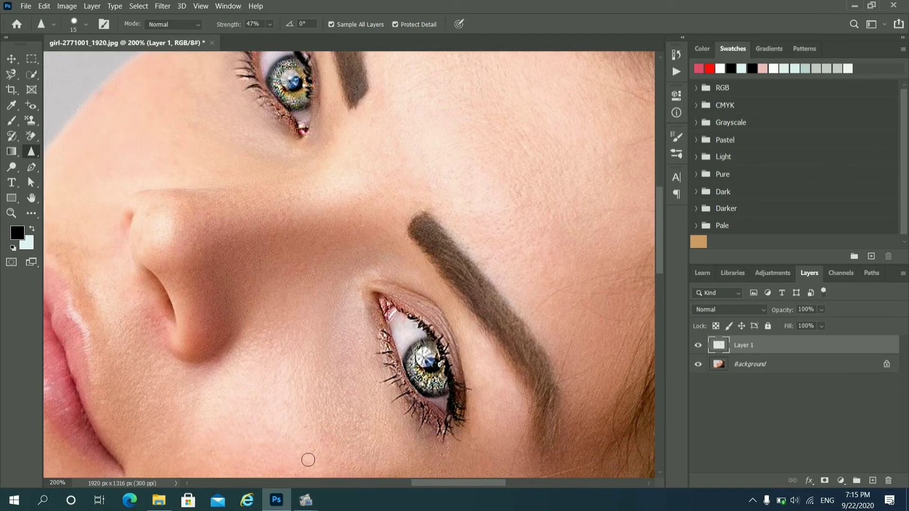
pyautogui.moveTo(459, 485); pyautogui.dragTo(434, 479)
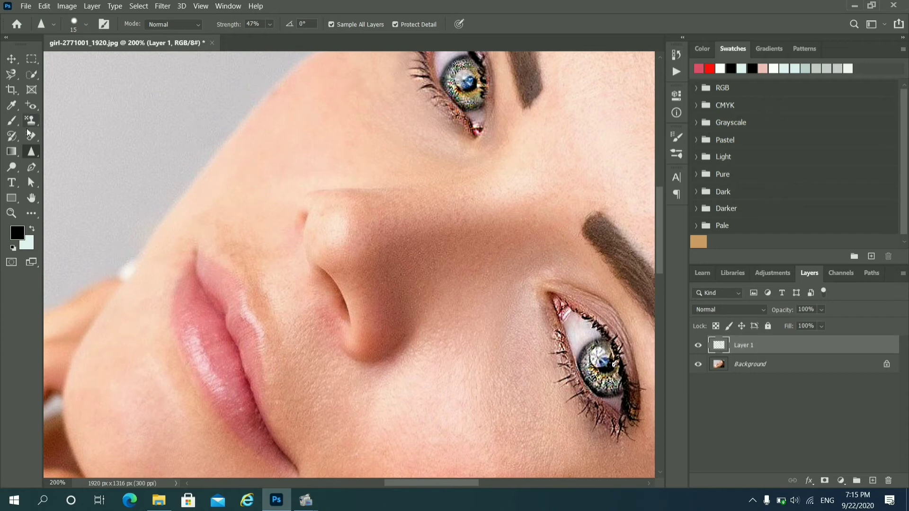
# - Select both lips with the Quick Selection Tool
pyautogui.click(30, 76)
pyautogui.rightClick(29, 76)
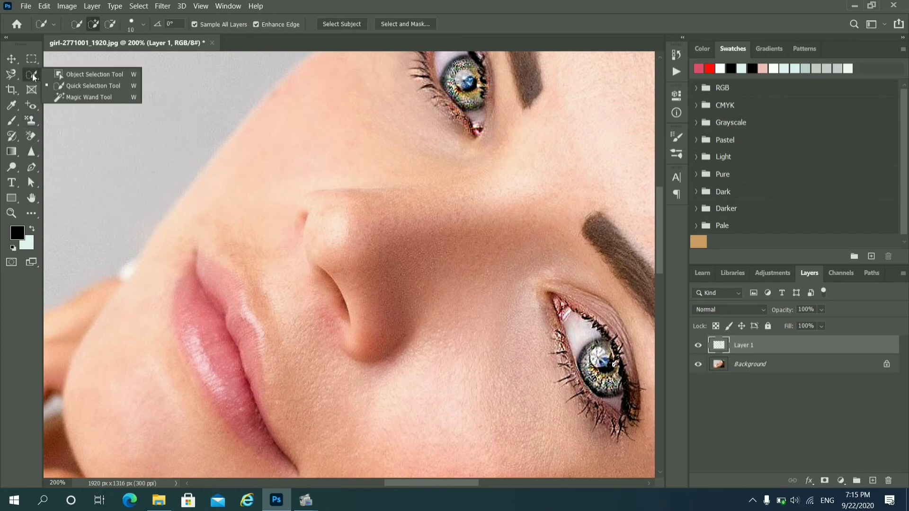
pyautogui.click(75, 86)
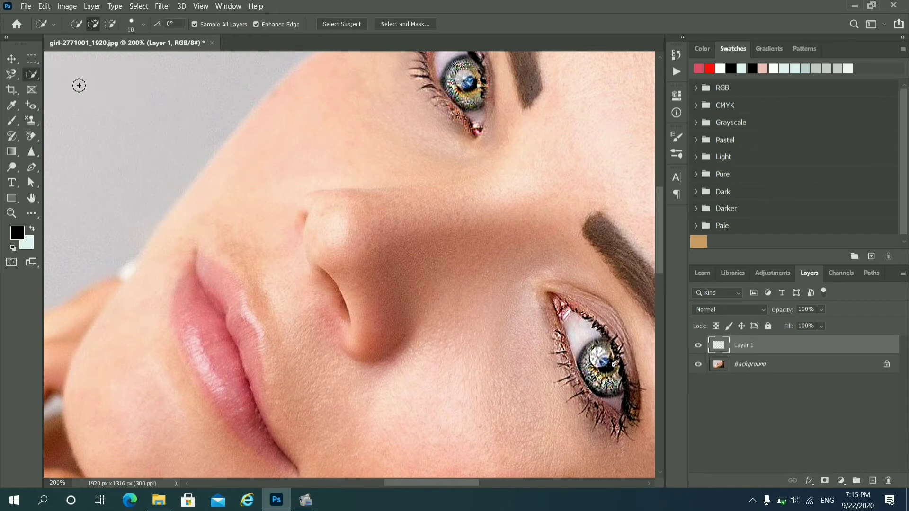
pyautogui.moveTo(216, 294)
pyautogui.mouseDown()
pyautogui.moveTo(260, 417)
pyautogui.moveTo(235, 382)
pyautogui.mouseUp()
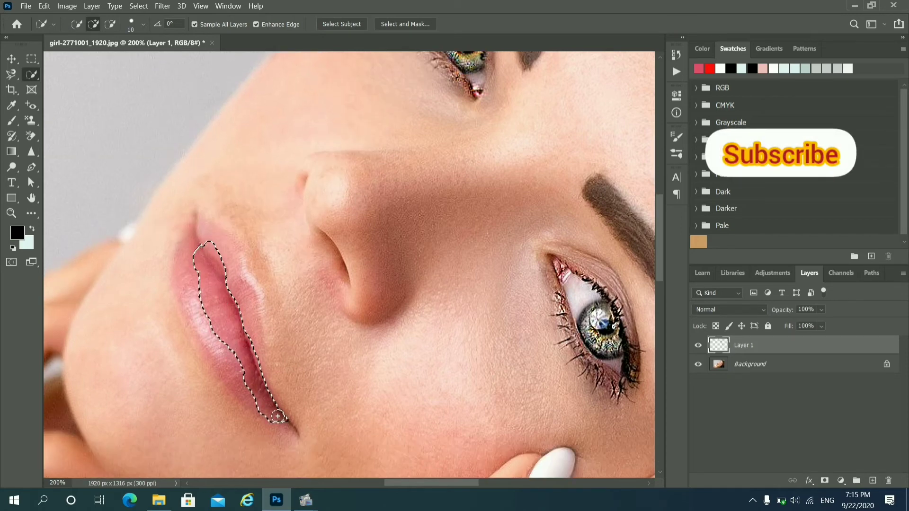
pyautogui.moveTo(293, 430)
pyautogui.mouseDown()
pyautogui.moveTo(246, 324)
pyautogui.moveTo(254, 356)
pyautogui.mouseUp()
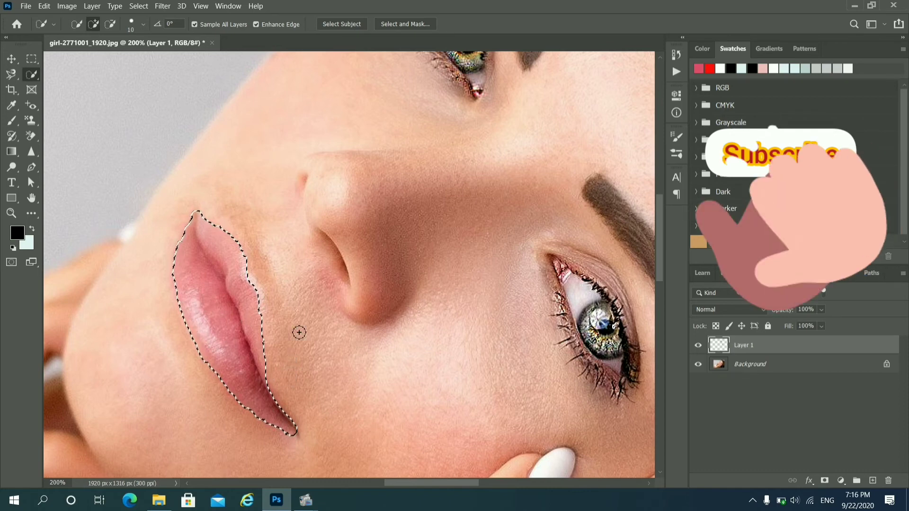
# - Add a lips-masked Curves layer and adjust two RGB curve points to deepen them
pyautogui.click(841, 481)
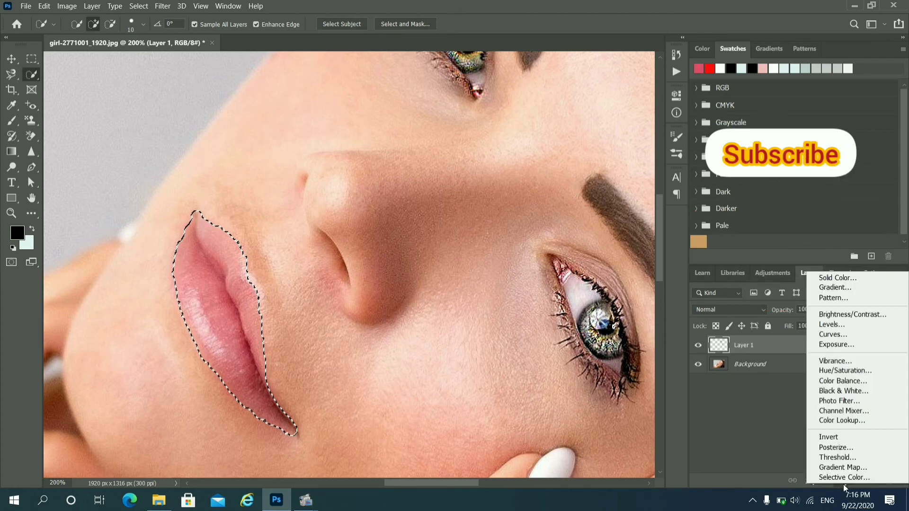
pyautogui.click(862, 334)
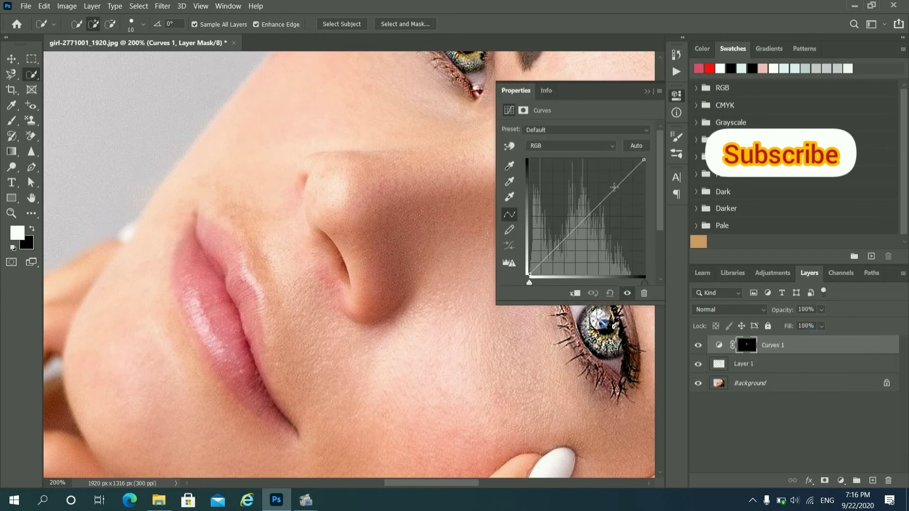
pyautogui.moveTo(615, 187); pyautogui.dragTo(607, 181)
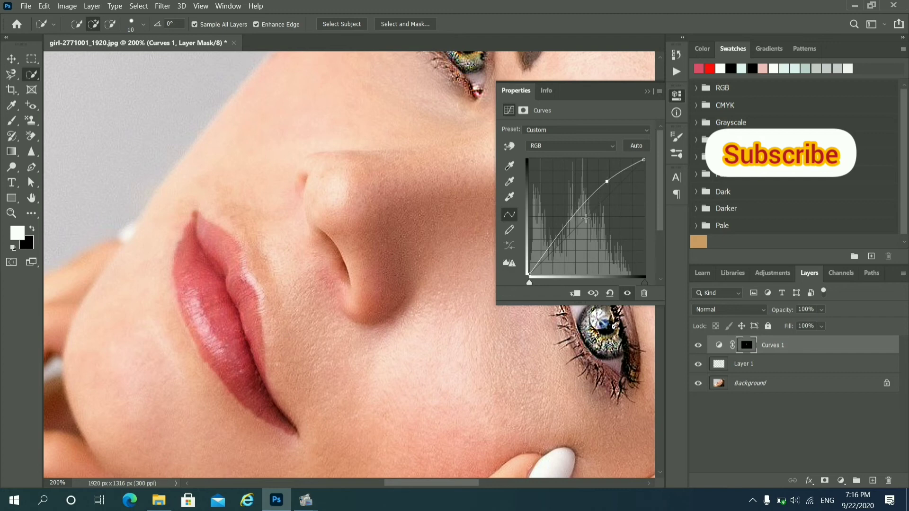
pyautogui.moveTo(554, 245); pyautogui.dragTo(562, 246)
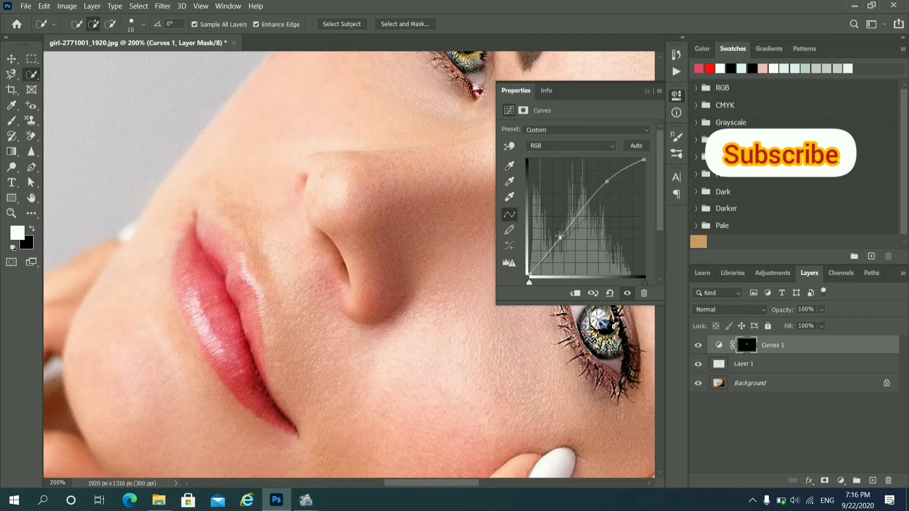
pyautogui.moveTo(562, 246); pyautogui.dragTo(558, 234)
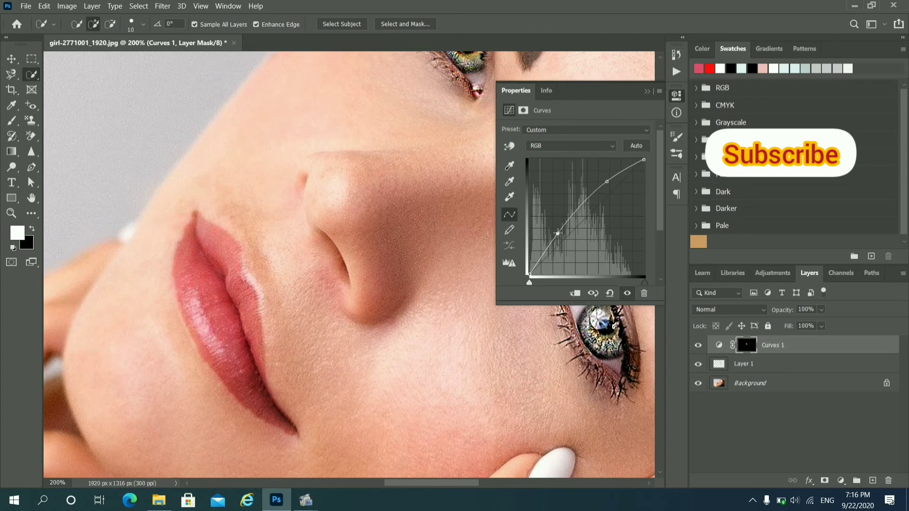
# - Bend the Green channel curve to shift the lips toward magenta-pink
pyautogui.click(607, 149)
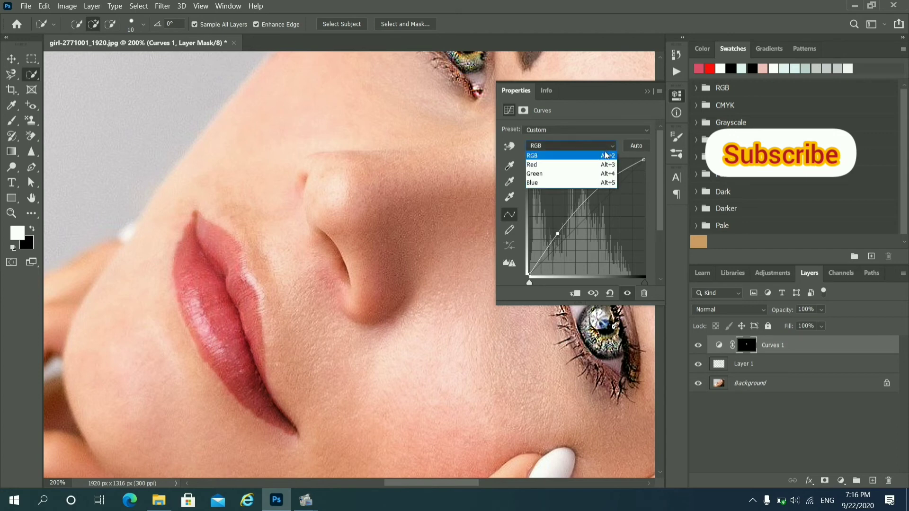
pyautogui.click(600, 163)
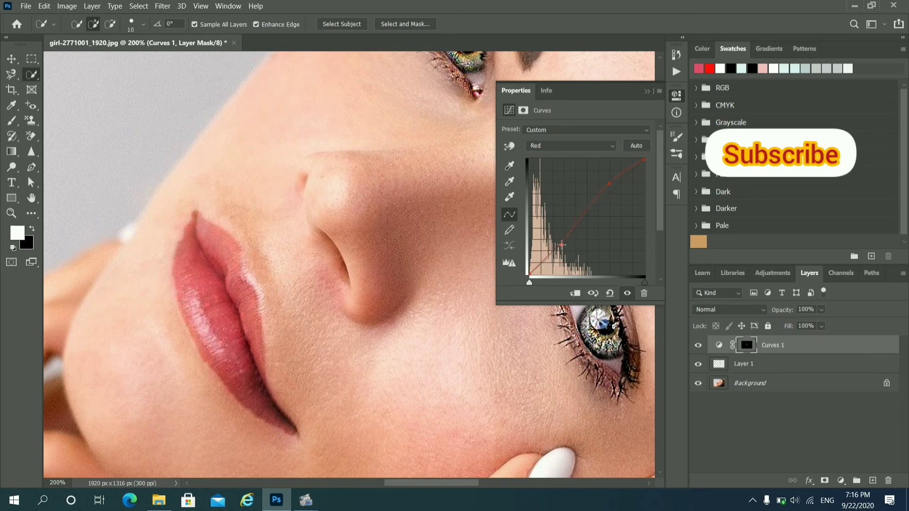
pyautogui.click(612, 146)
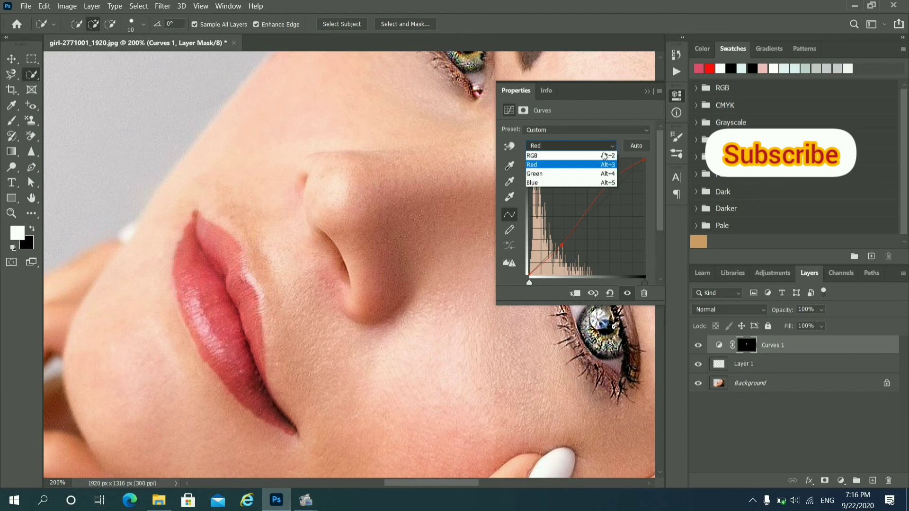
pyautogui.click(597, 170)
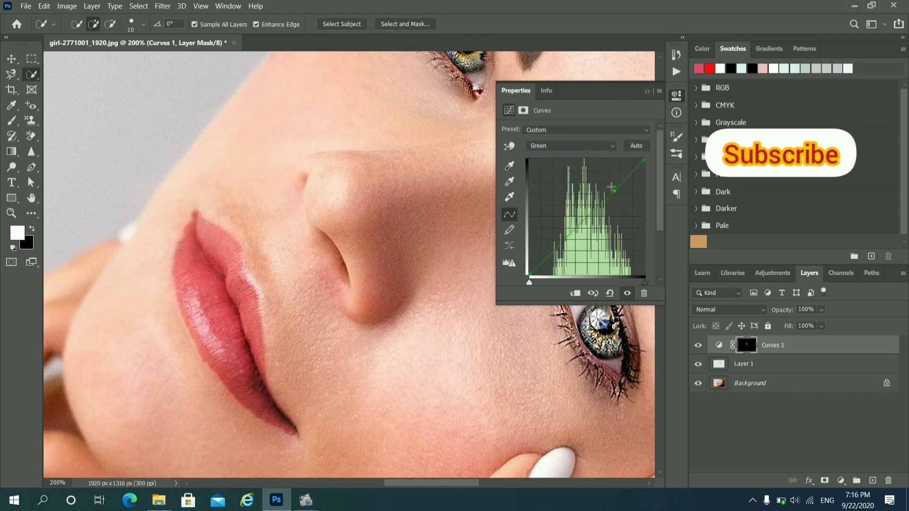
pyautogui.moveTo(611, 192); pyautogui.dragTo(610, 184)
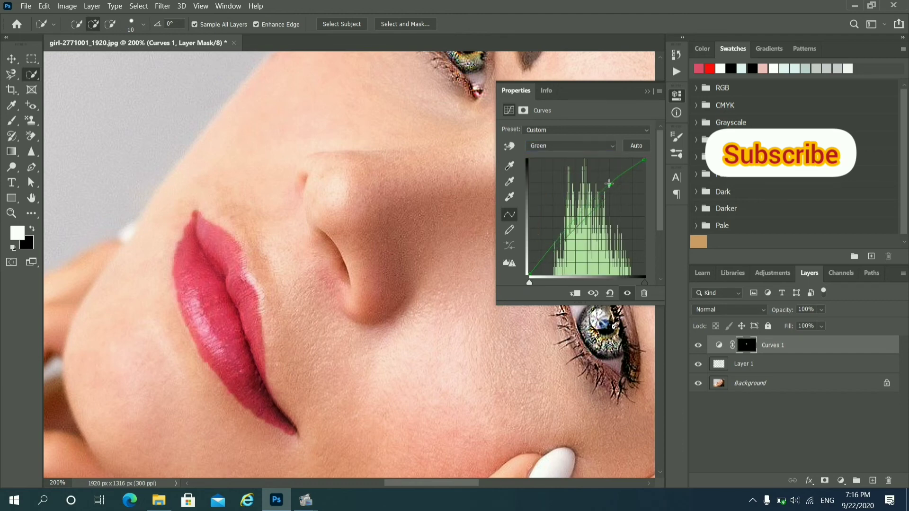
pyautogui.moveTo(558, 237); pyautogui.dragTo(563, 240)
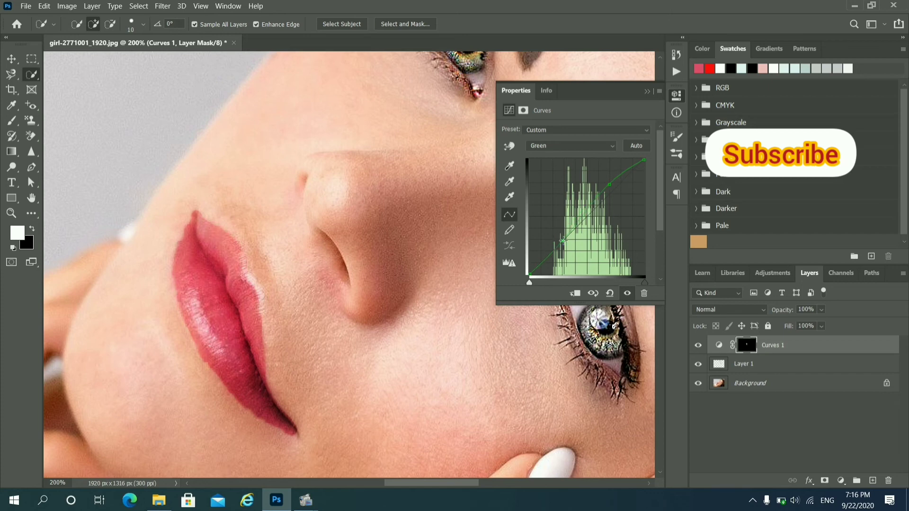
# - Switch the curve to the Blue channel and collapse the Properties panel
pyautogui.click(609, 147)
pyautogui.click(604, 182)
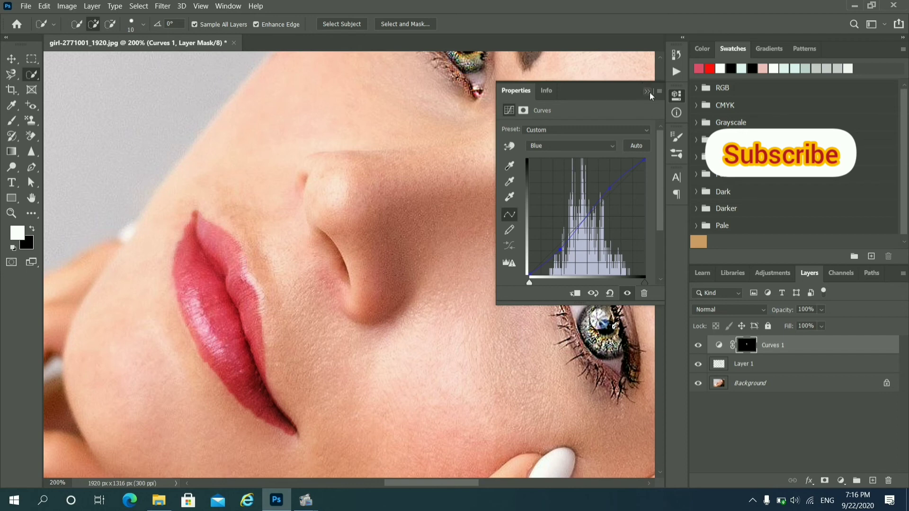
pyautogui.click(647, 92)
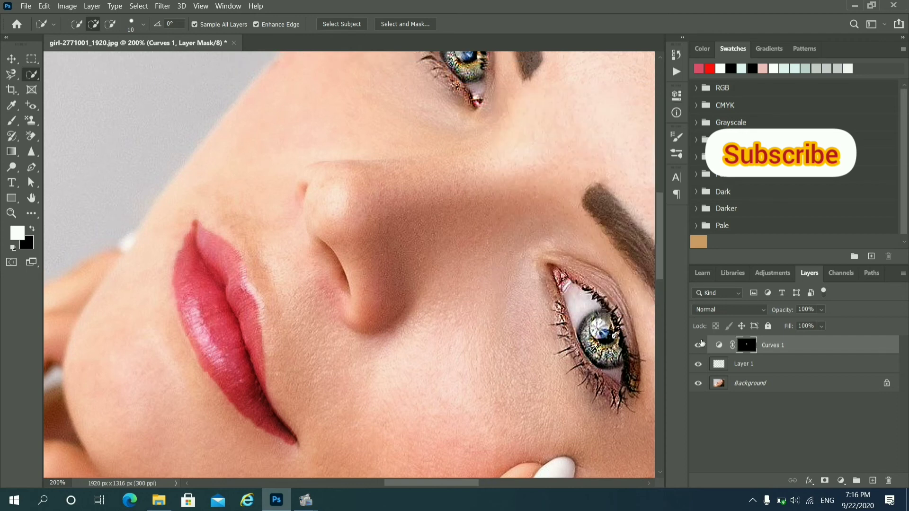
pyautogui.click(699, 345)
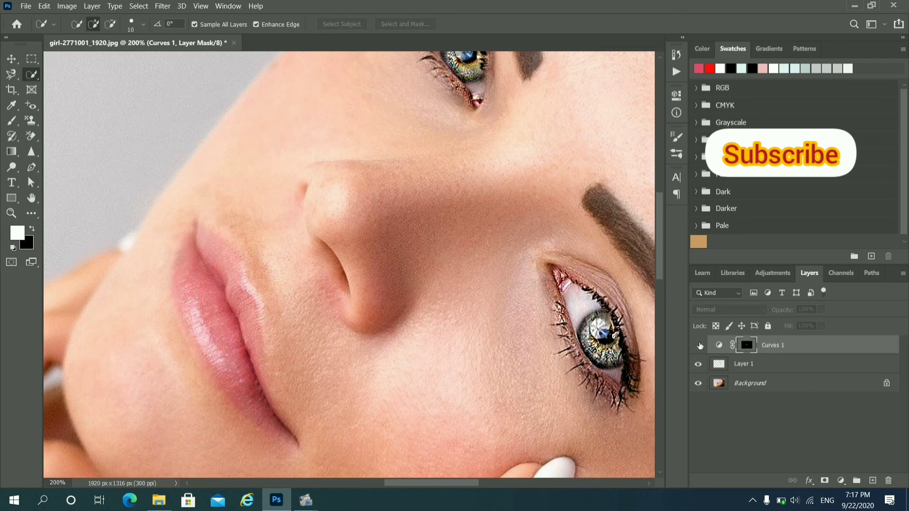
pyautogui.click(699, 345)
pyautogui.click(699, 364)
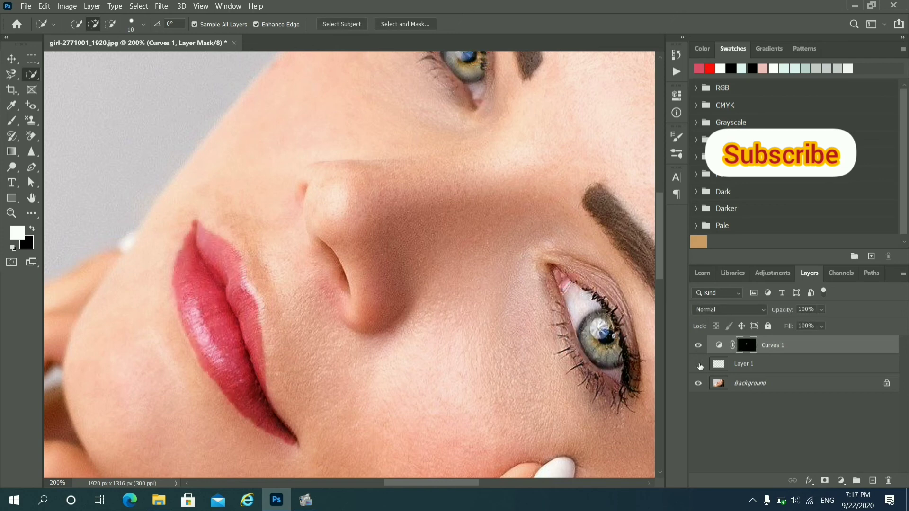
pyautogui.click(698, 364)
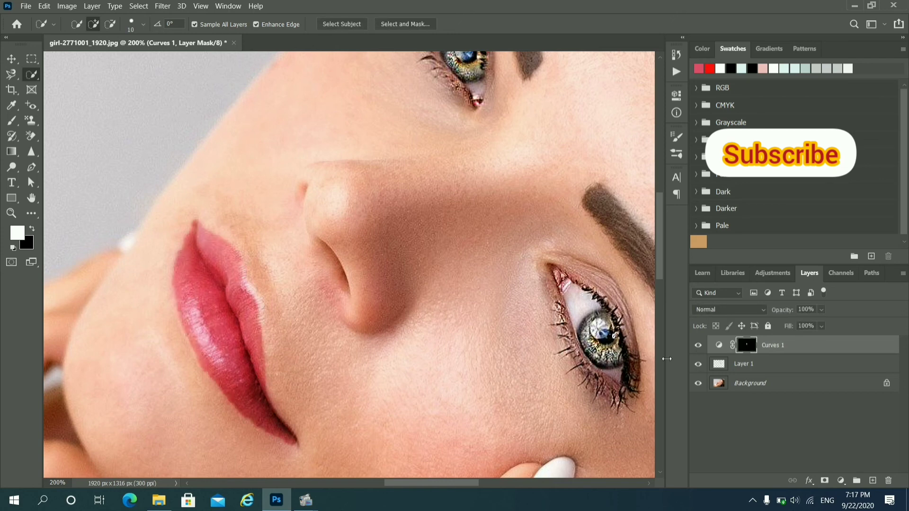
pyautogui.click(11, 213)
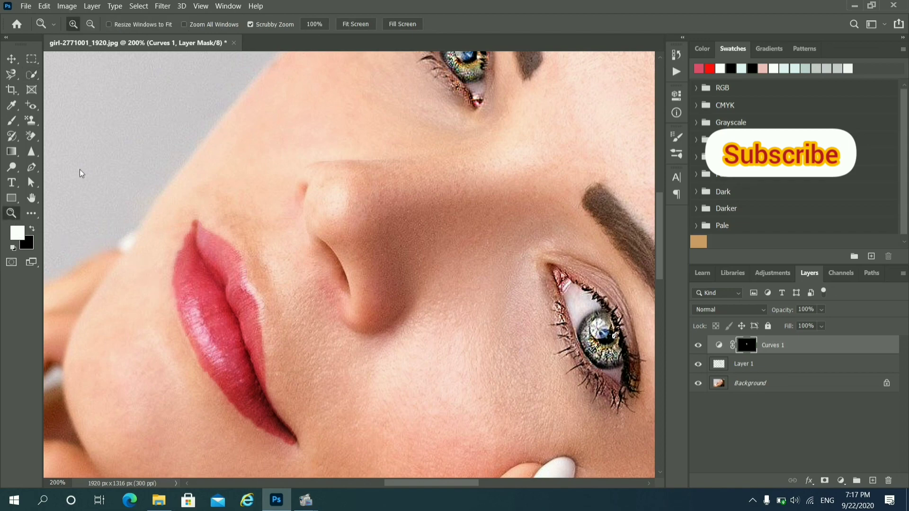
pyautogui.click(355, 23)
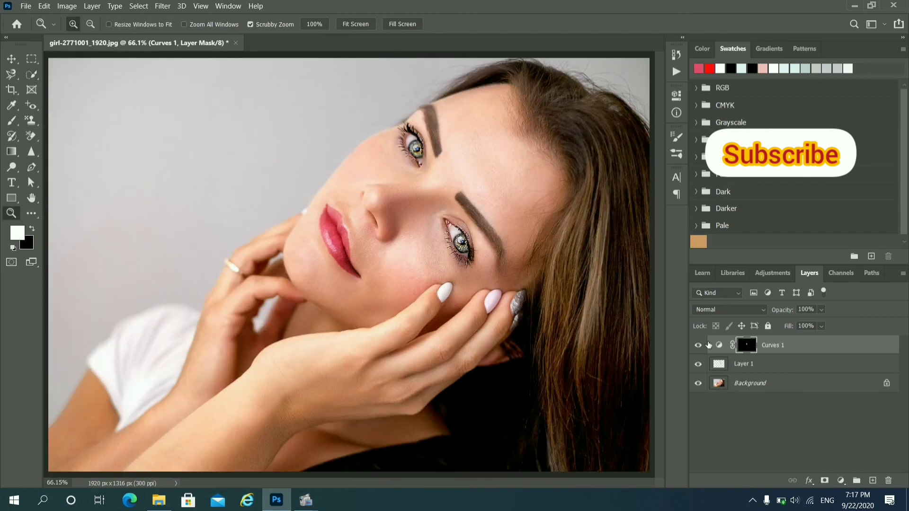
pyautogui.click(699, 346)
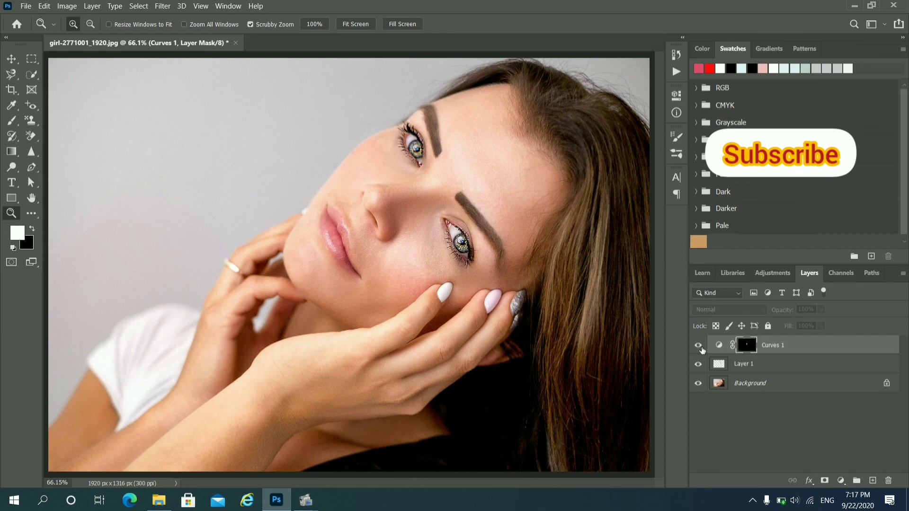
pyautogui.click(699, 346)
pyautogui.click(698, 364)
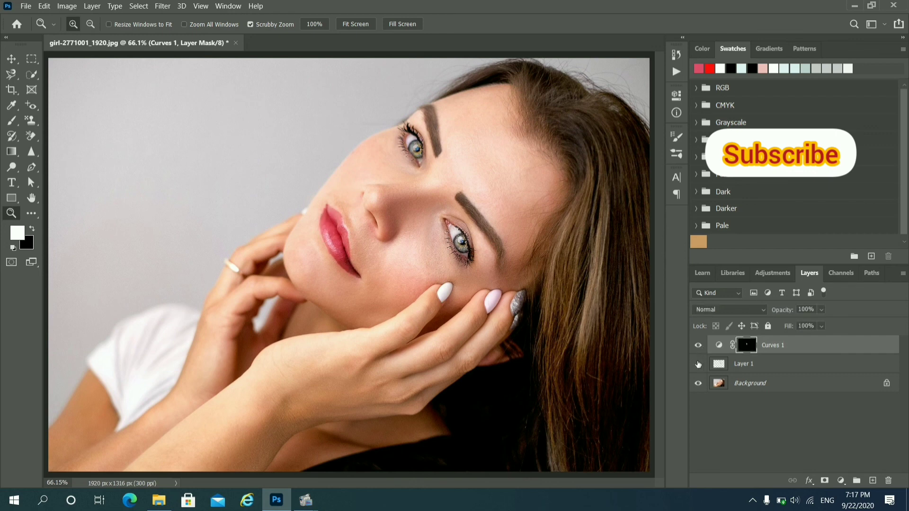
pyautogui.click(698, 364)
# - Add a full-image Curves layer with one RGB point gently darkening the midtones
pyautogui.click(842, 481)
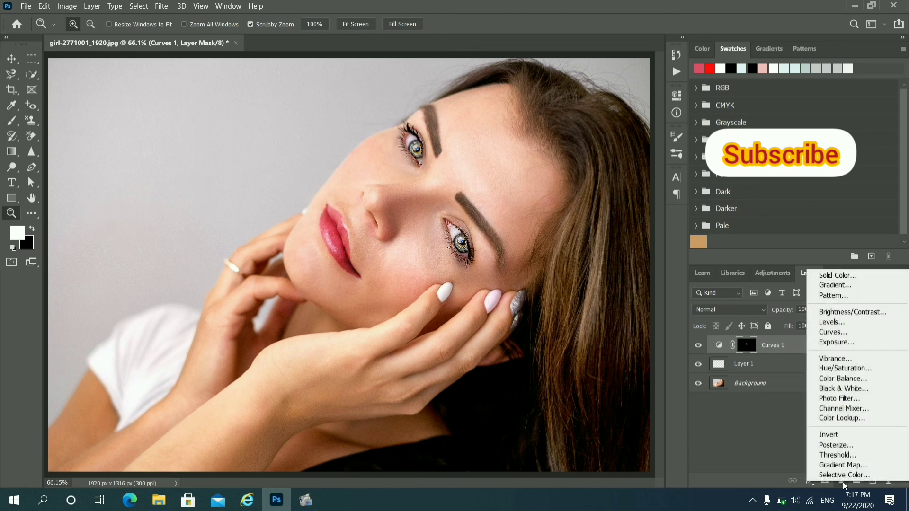
pyautogui.click(869, 333)
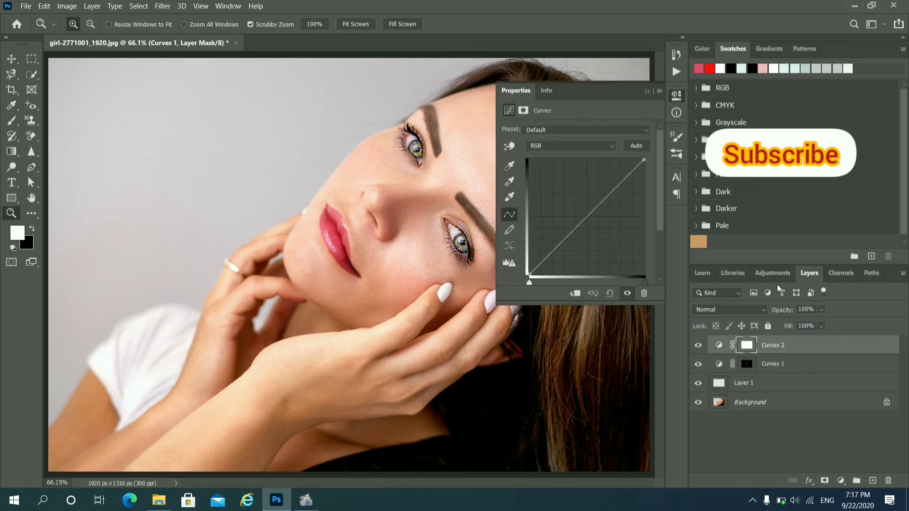
pyautogui.moveTo(602, 204); pyautogui.dragTo(607, 209)
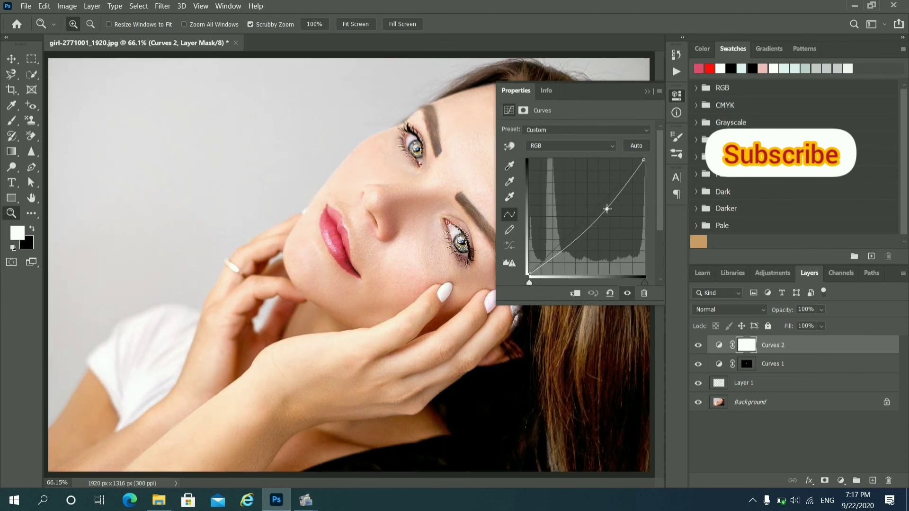
pyautogui.click(648, 90)
pyautogui.click(444, 283)
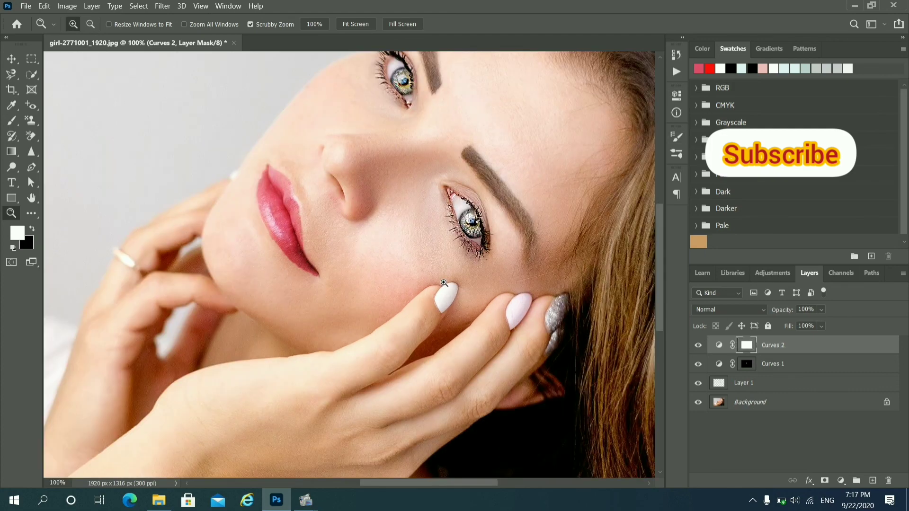